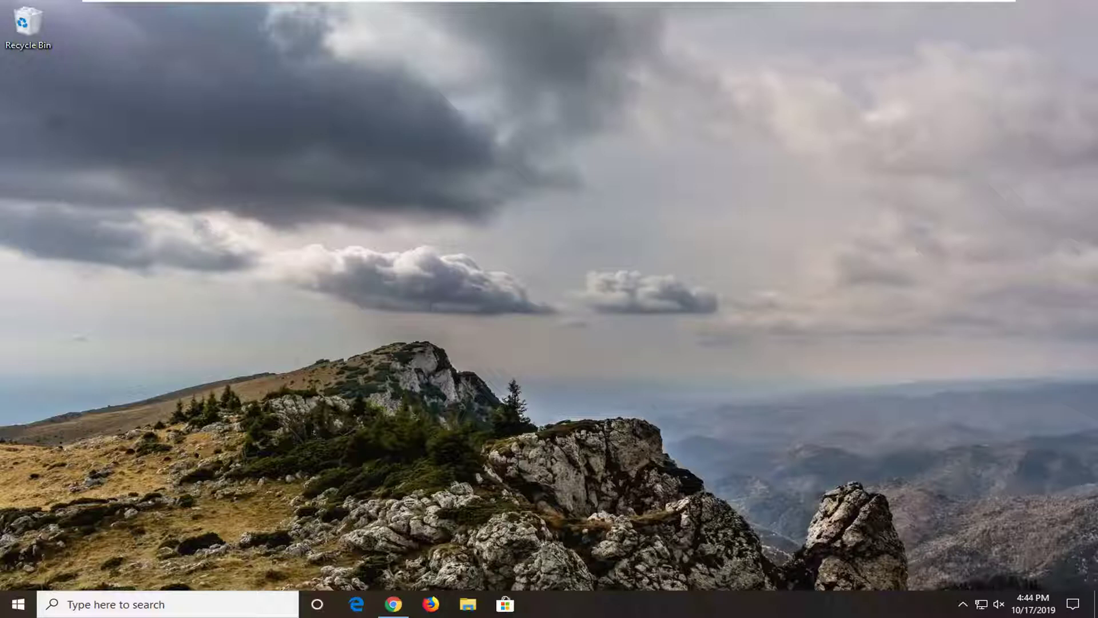
# Open Apps & features, filter the app list by 'calculator' and expand the Calculator (16.0 KB) entry.
pyautogui.click(17, 604)
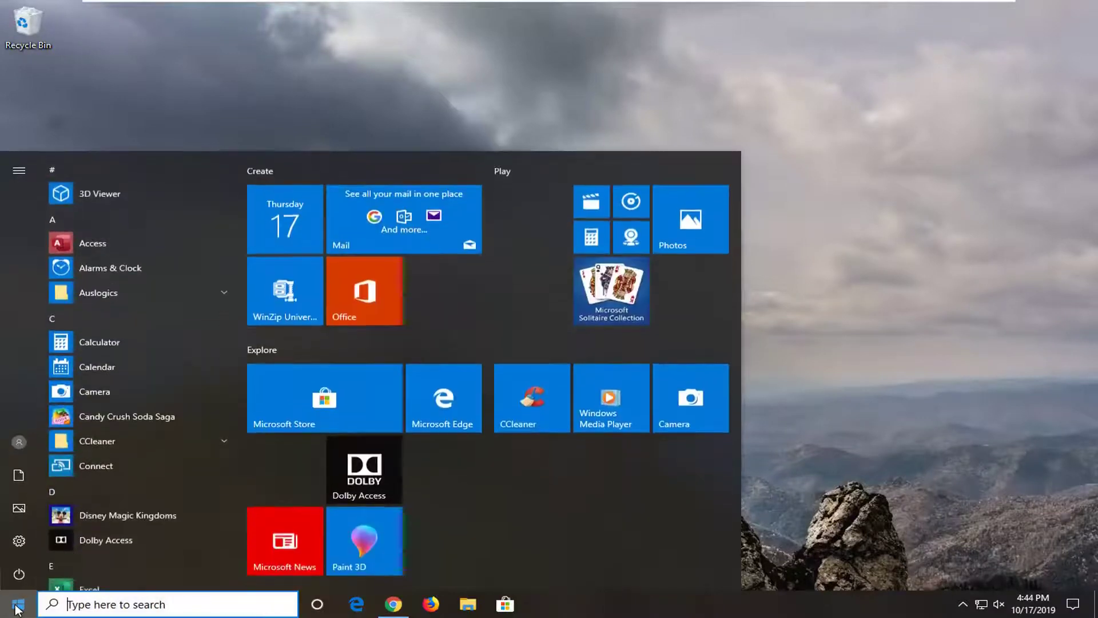
pyautogui.write('apps')
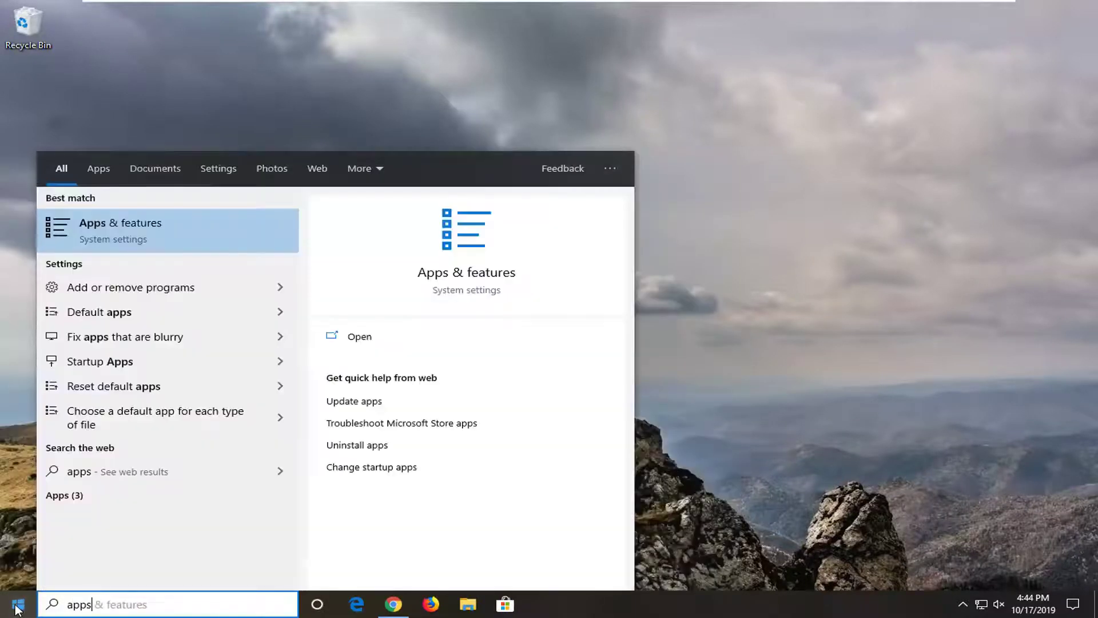
pyautogui.click(129, 242)
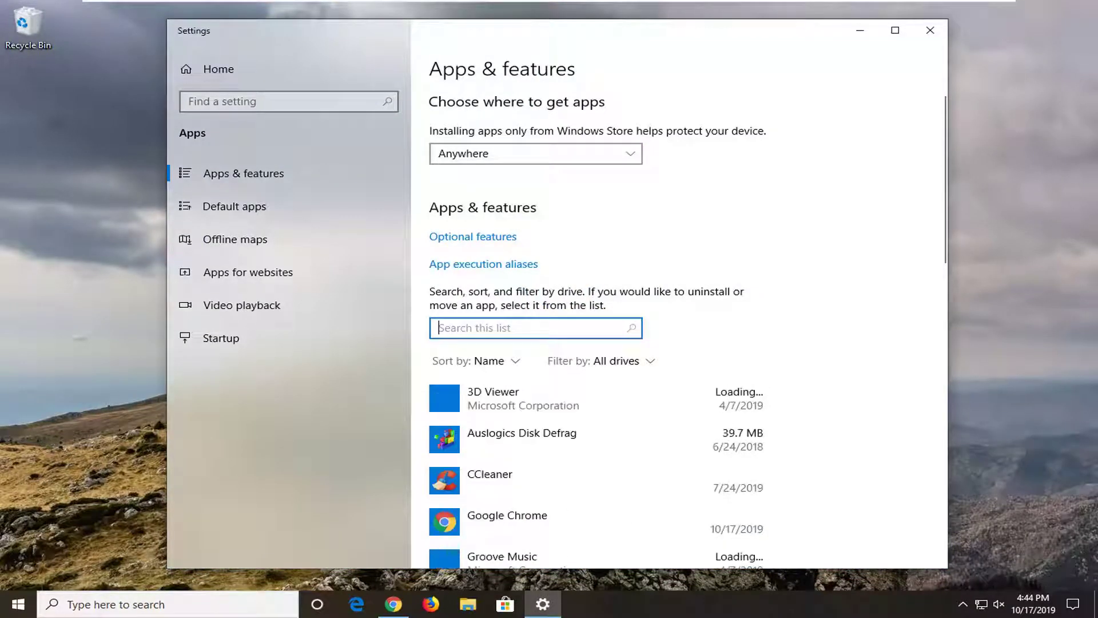
pyautogui.write('calculator')
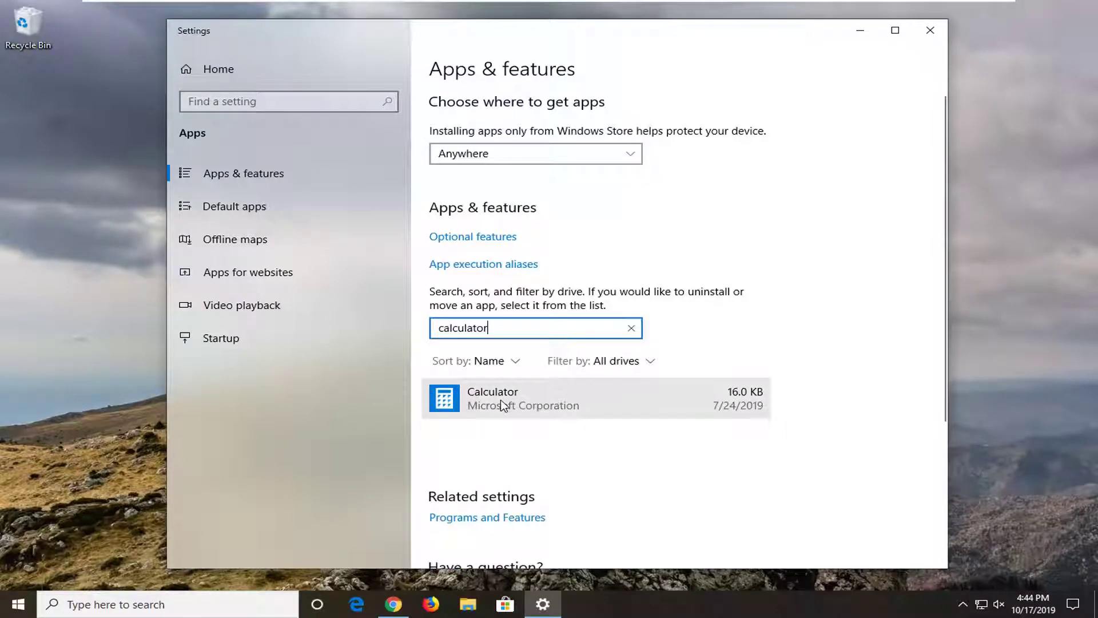
pyautogui.click(503, 405)
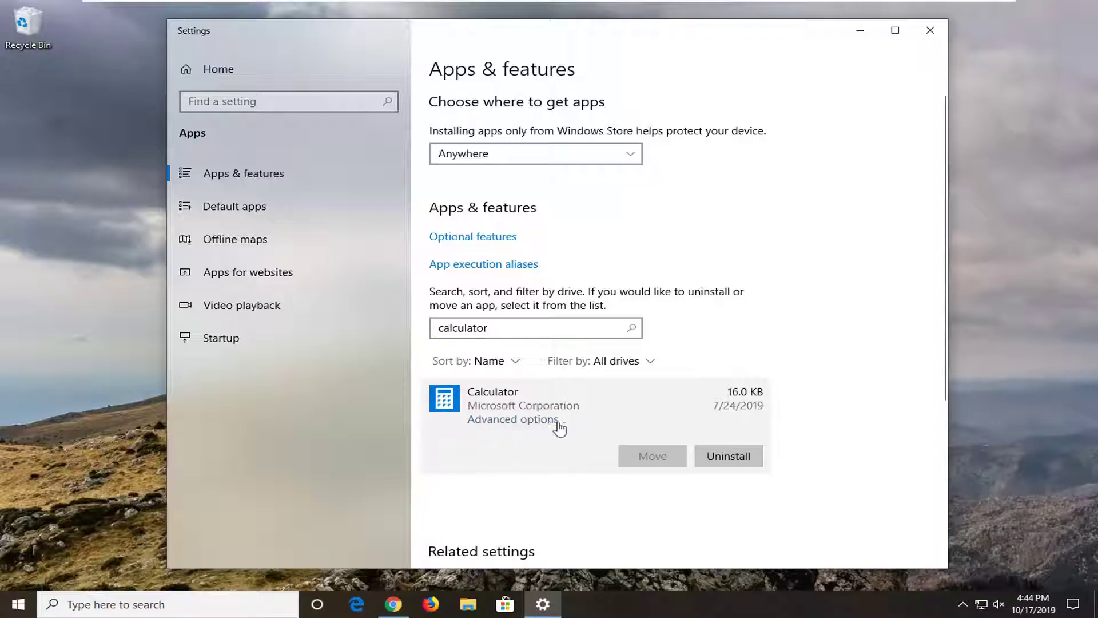
# Reset the Calculator app from its Advanced options and confirm the reset, deleting its data.
pyautogui.click(520, 420)
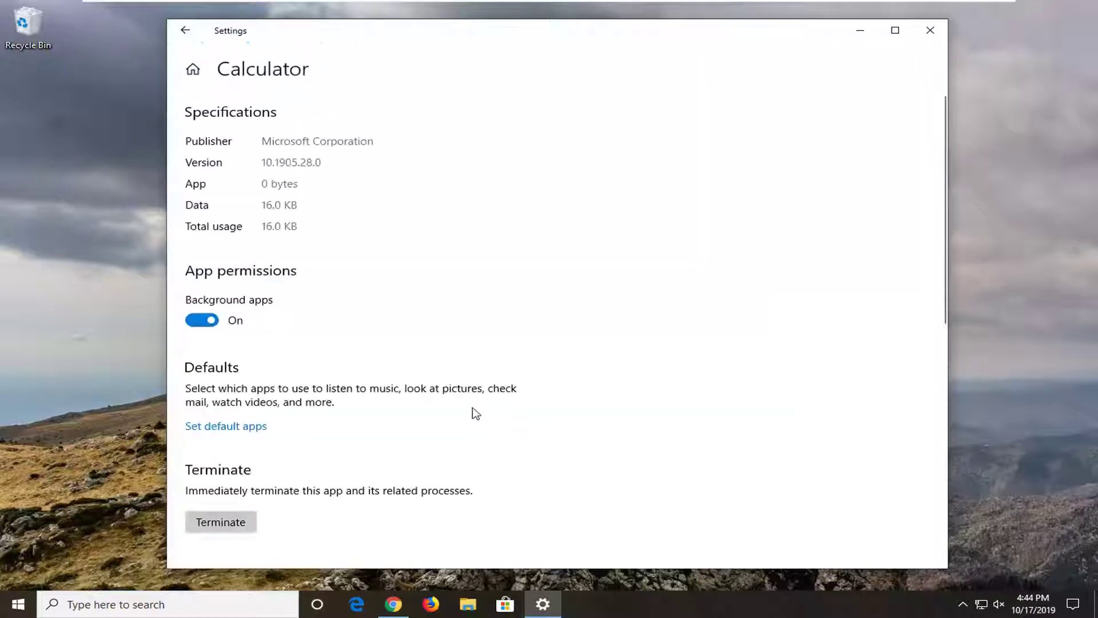
pyautogui.scroll(-5, 363, 392)
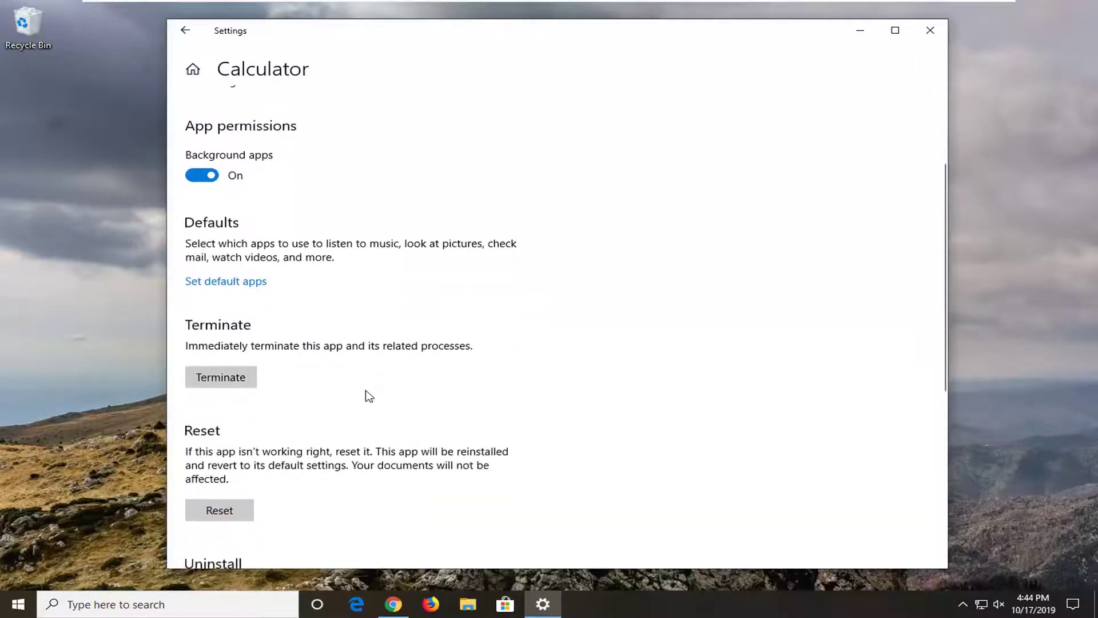
pyautogui.scroll(-1, 223, 375)
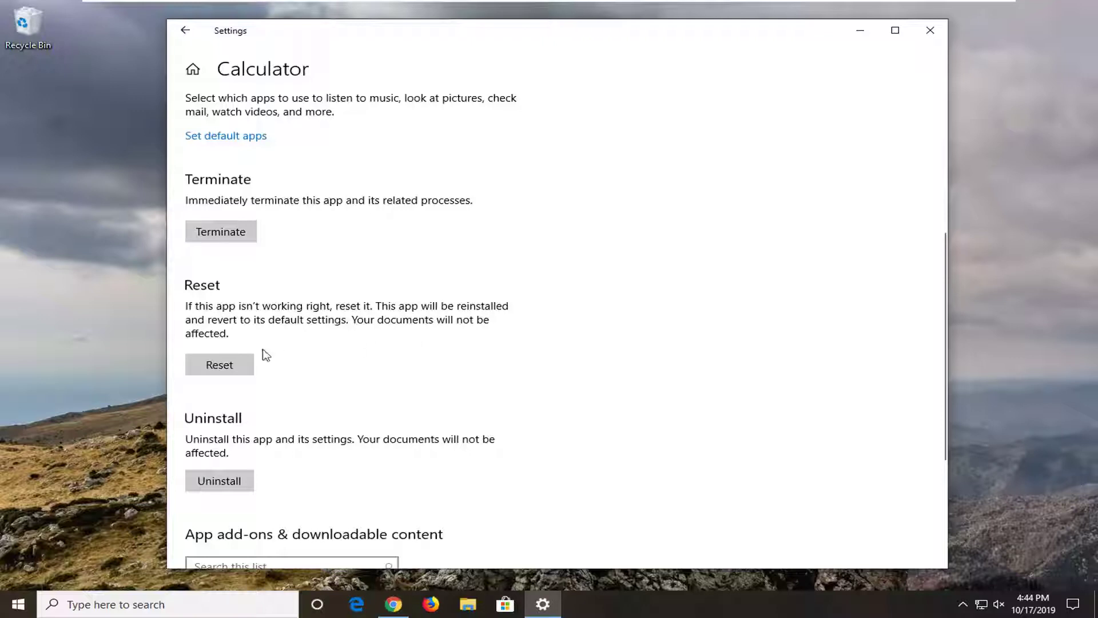
pyautogui.click(229, 372)
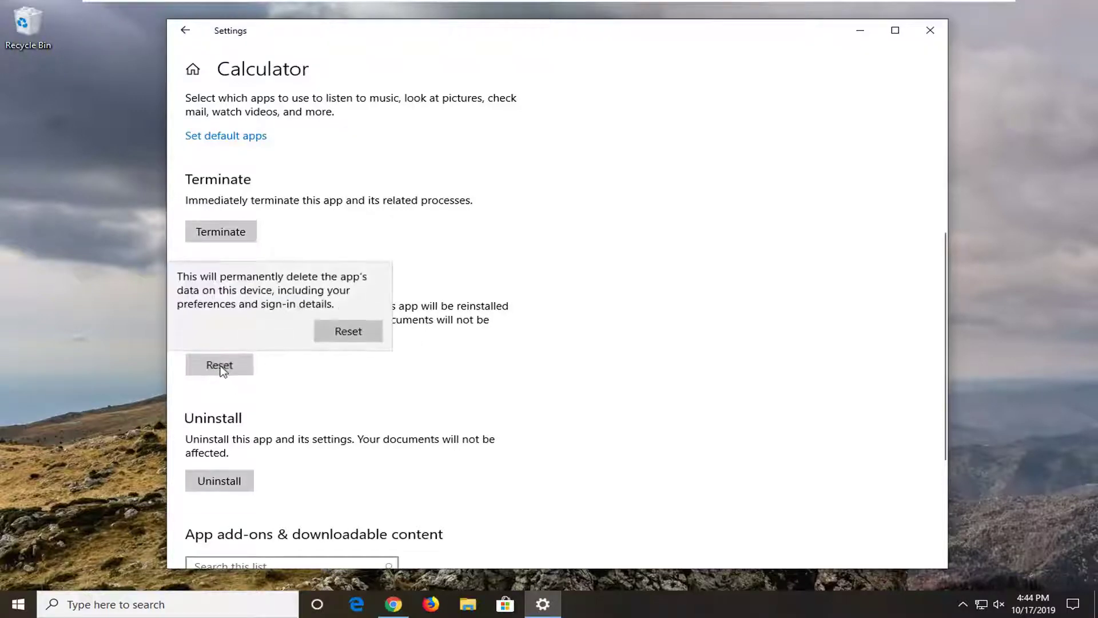
pyautogui.click(358, 337)
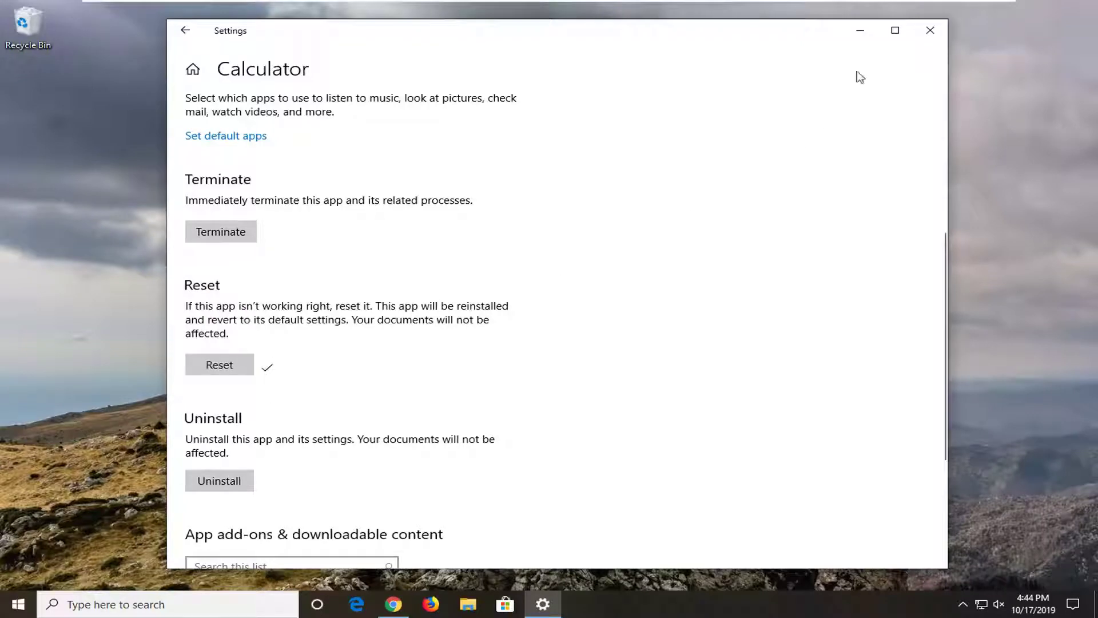
pyautogui.click(929, 31)
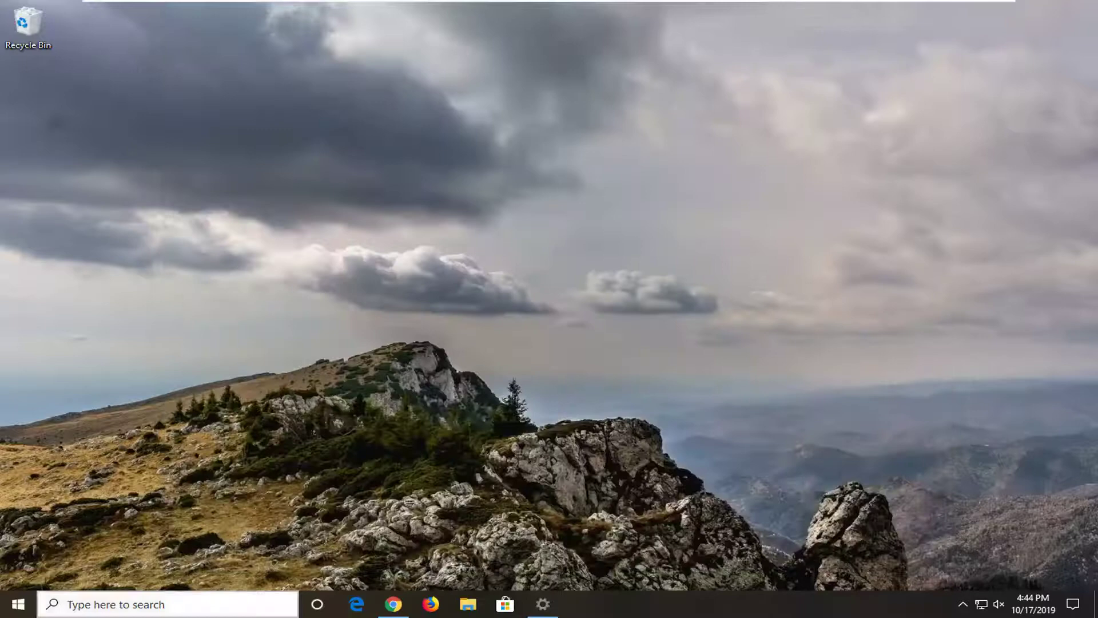
pyautogui.click(18, 604)
pyautogui.write('c')
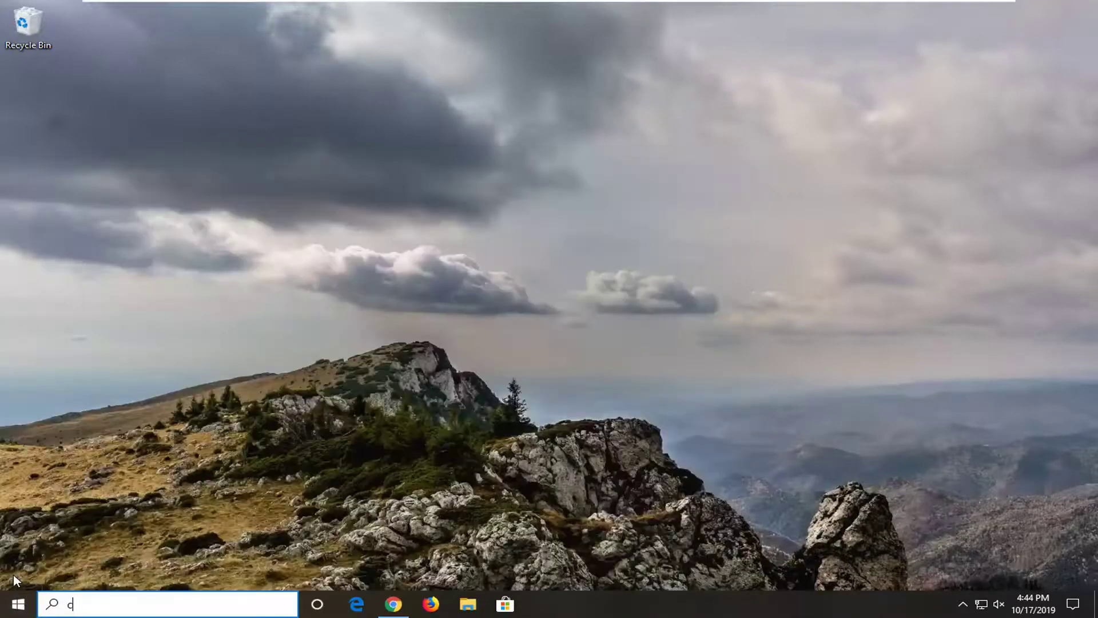
pyautogui.write('alculator')
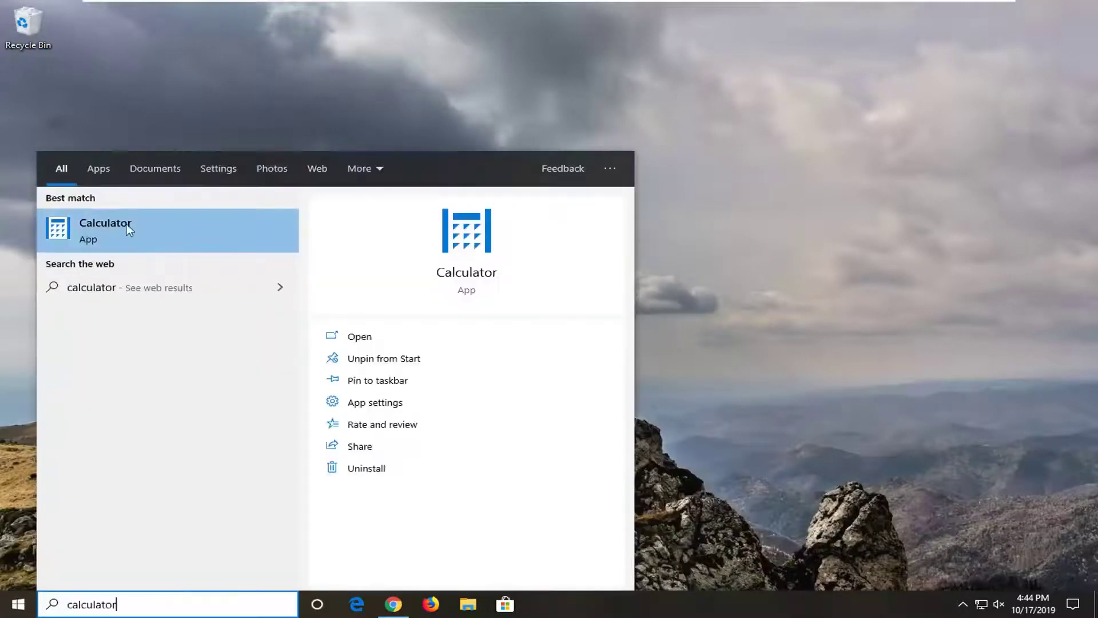
pyautogui.click(121, 226)
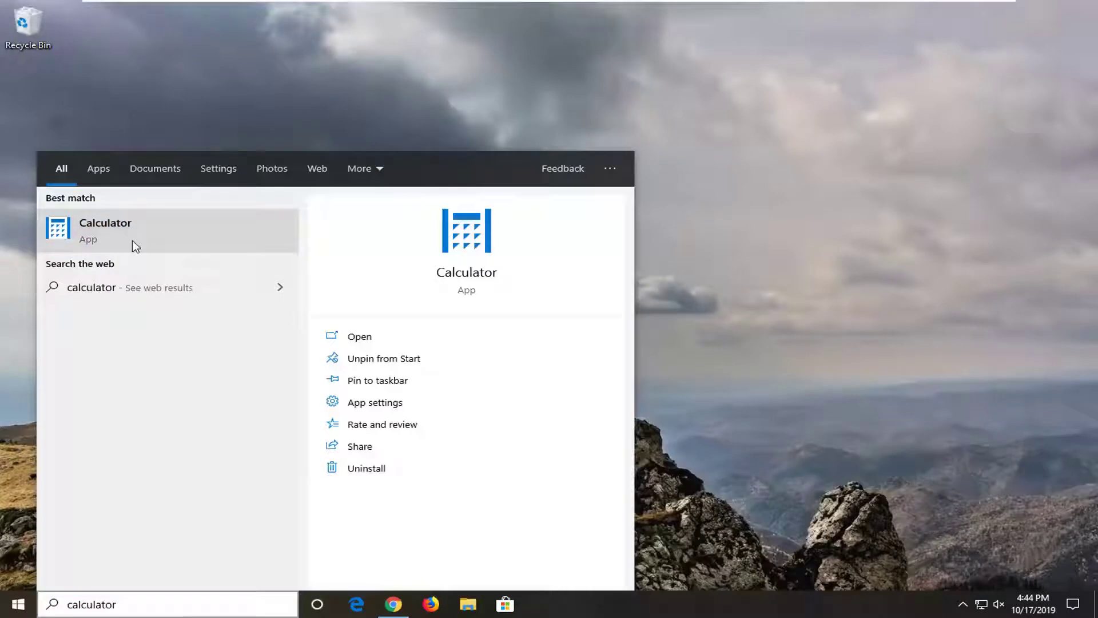
pyautogui.click(133, 241)
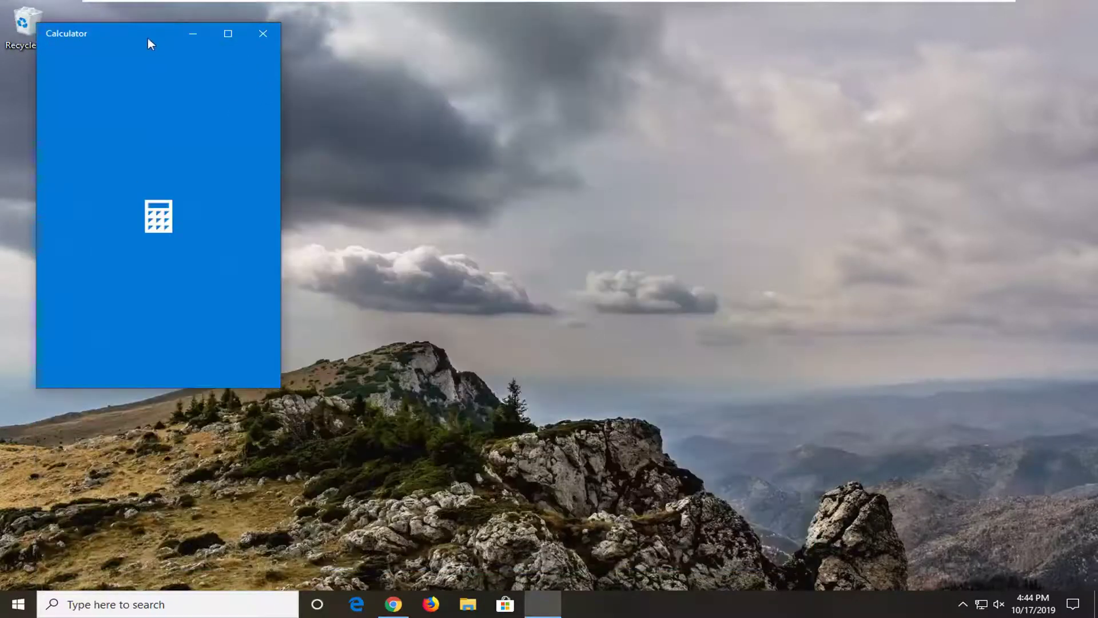
pyautogui.moveTo(149, 39); pyautogui.dragTo(516, 77)
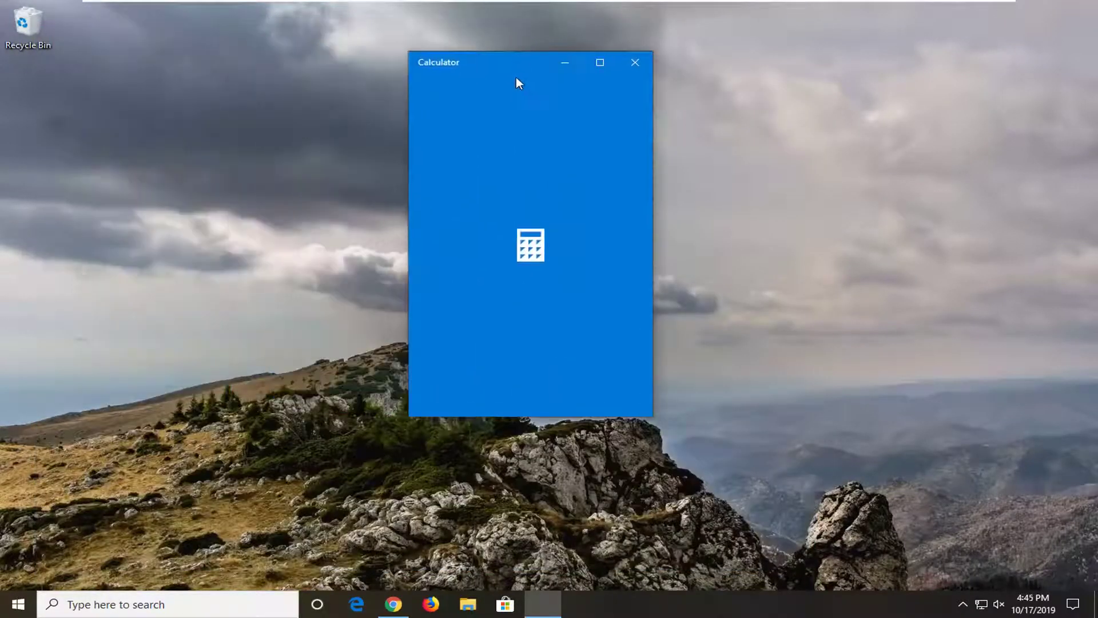
pyautogui.click(634, 61)
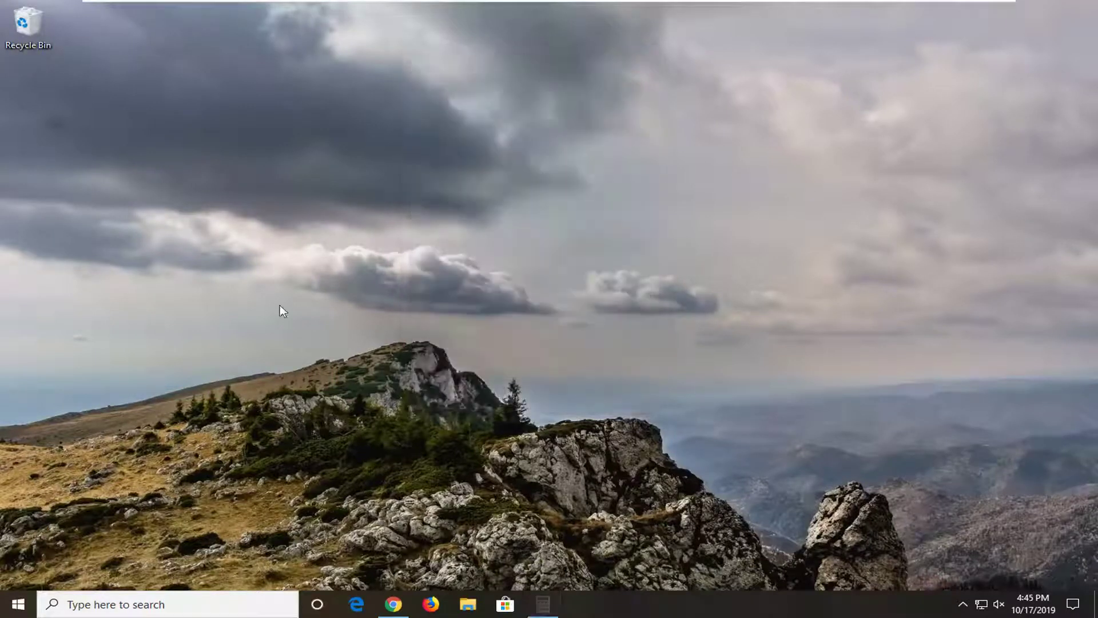
# Search 'windows powershell' in Start and launch Windows PowerShell as administrator, approving the UAC prompt.
pyautogui.click(3, 611)
pyautogui.write('window')
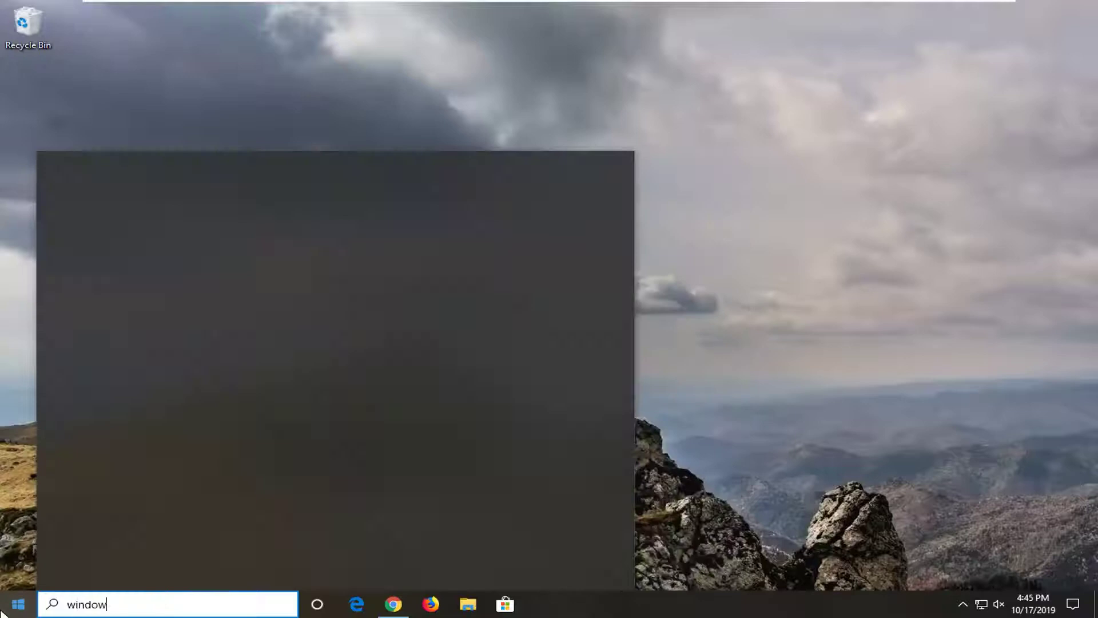
pyautogui.write('s powershell')
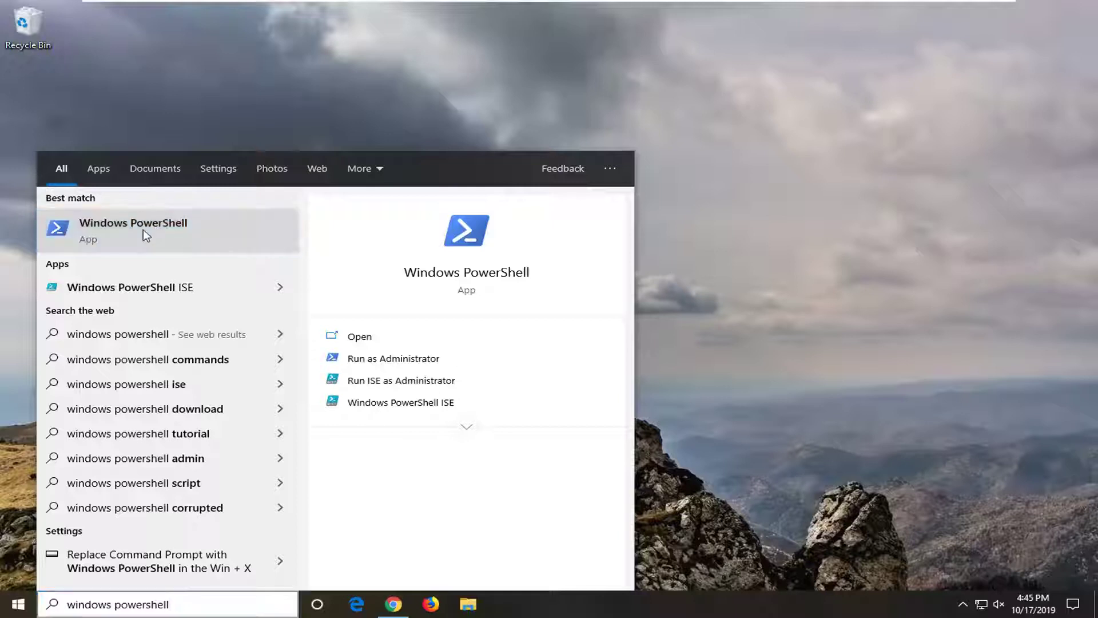
pyautogui.rightClick(143, 229)
pyautogui.click(141, 226)
pyautogui.rightClick(143, 230)
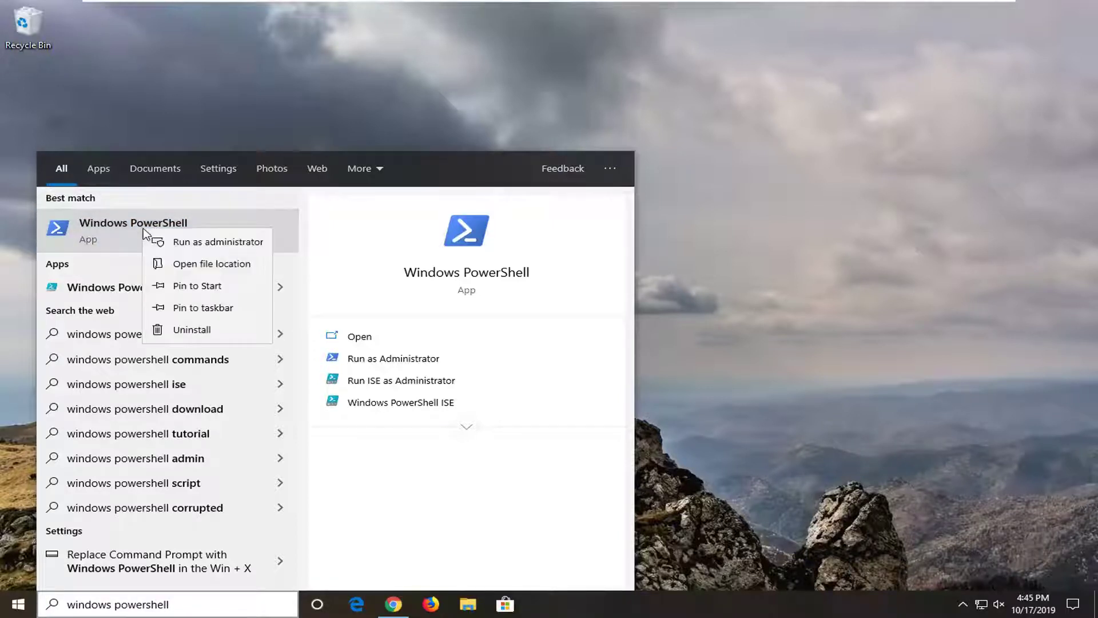
pyautogui.click(192, 244)
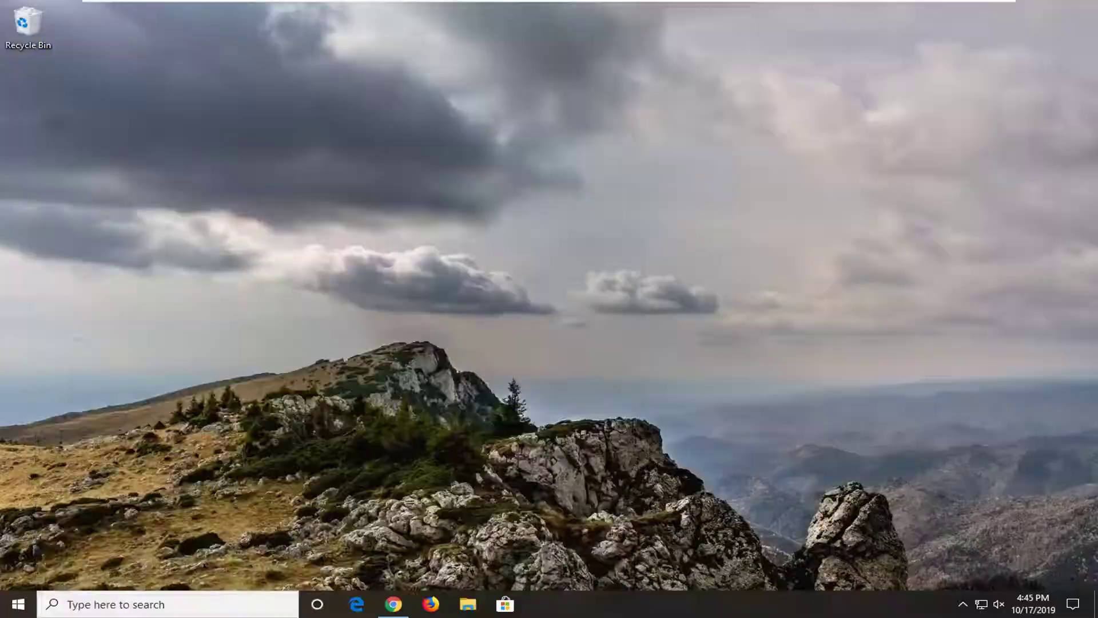
pyautogui.click(471, 391)
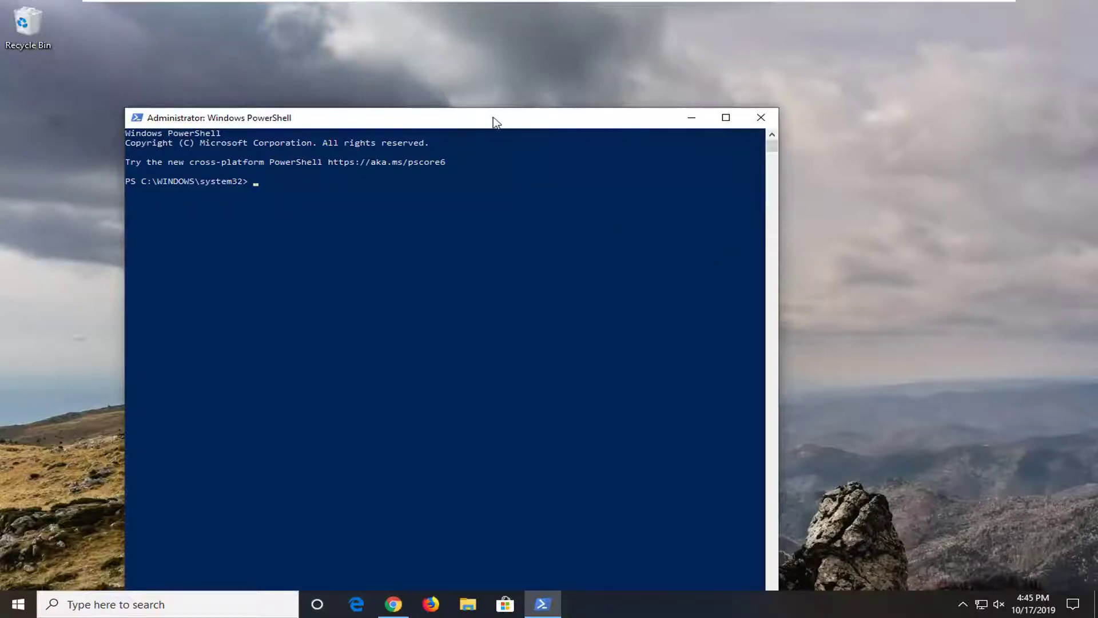
# Paste and run get-appxpackage *Microsoft.WindowsCalculator* | remove-appxpackage, then close PowerShell.
pyautogui.moveTo(493, 121); pyautogui.dragTo(630, 54)
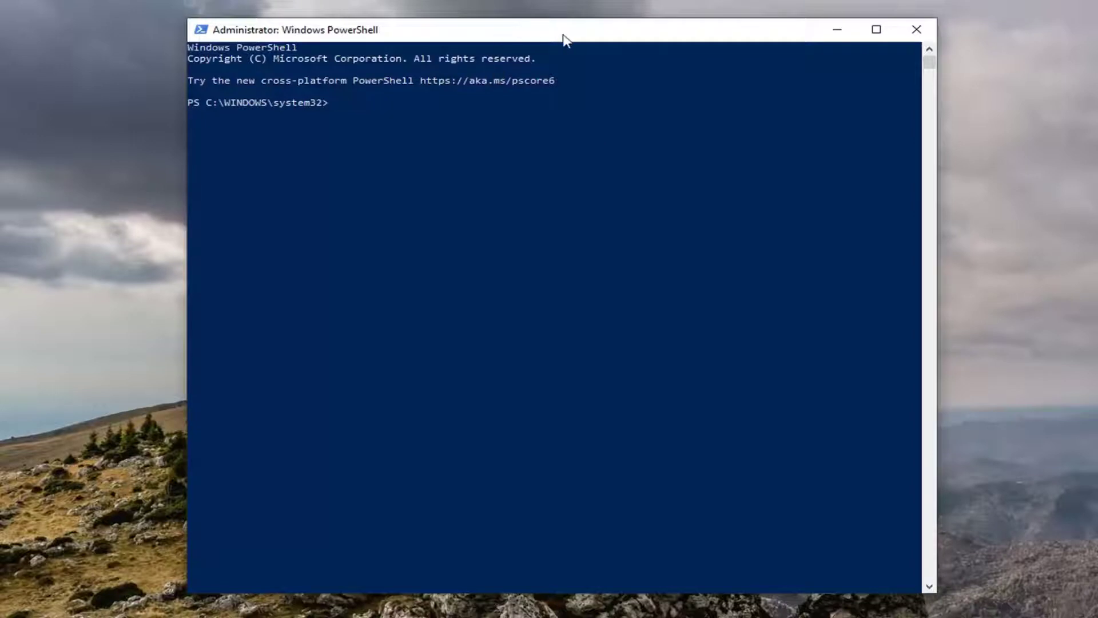
pyautogui.rightClick(578, 32)
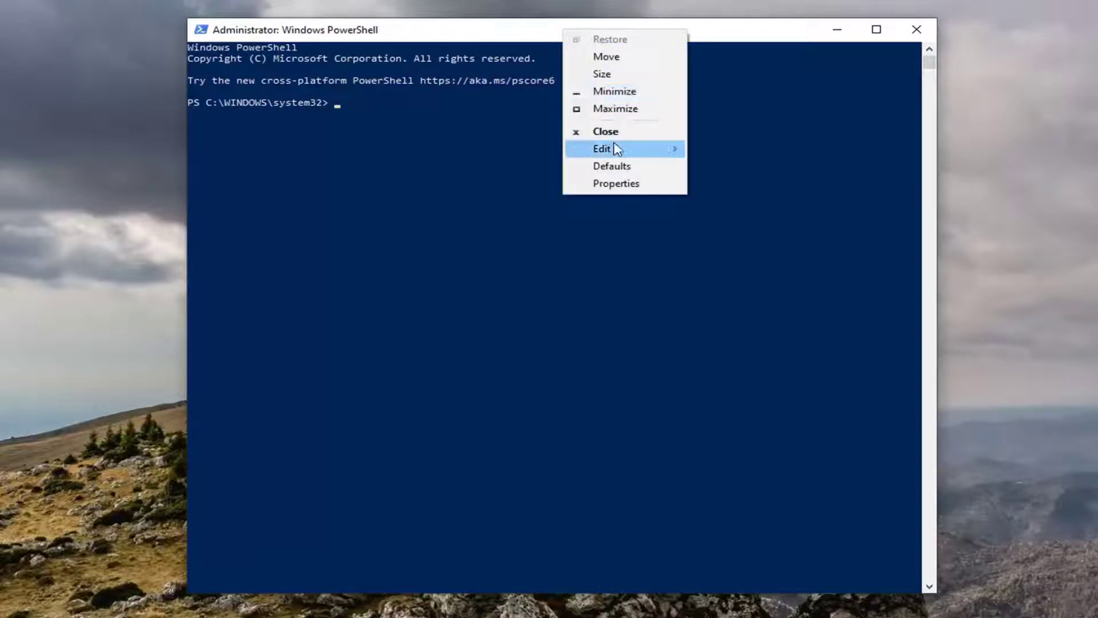
pyautogui.moveTo(616, 150)
pyautogui.click(723, 183)
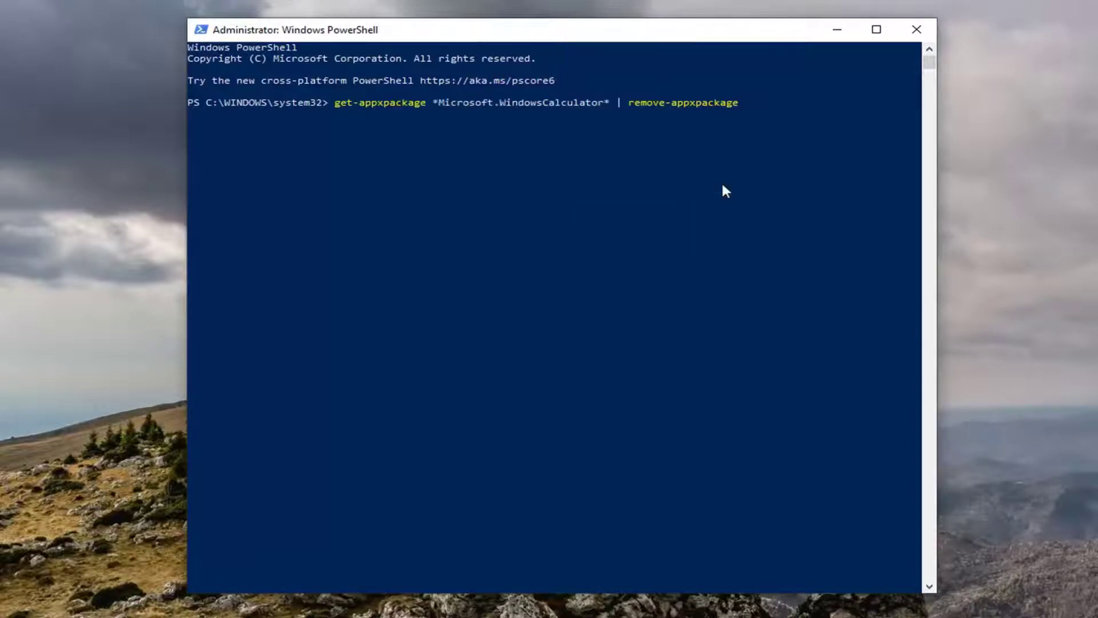
pyautogui.press('Return')
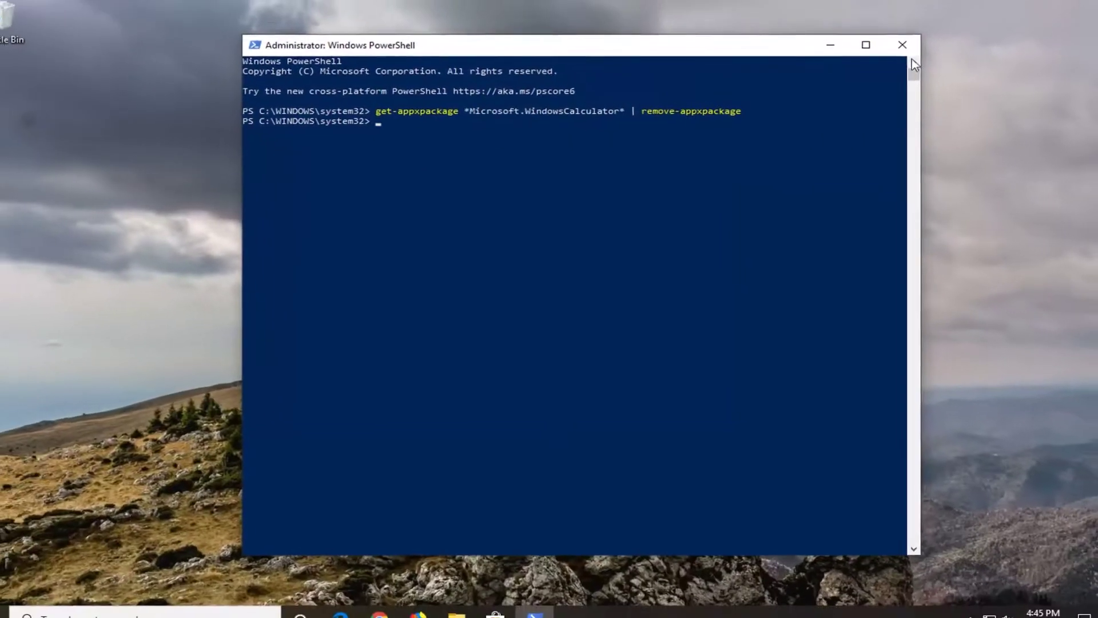
pyautogui.click(890, 52)
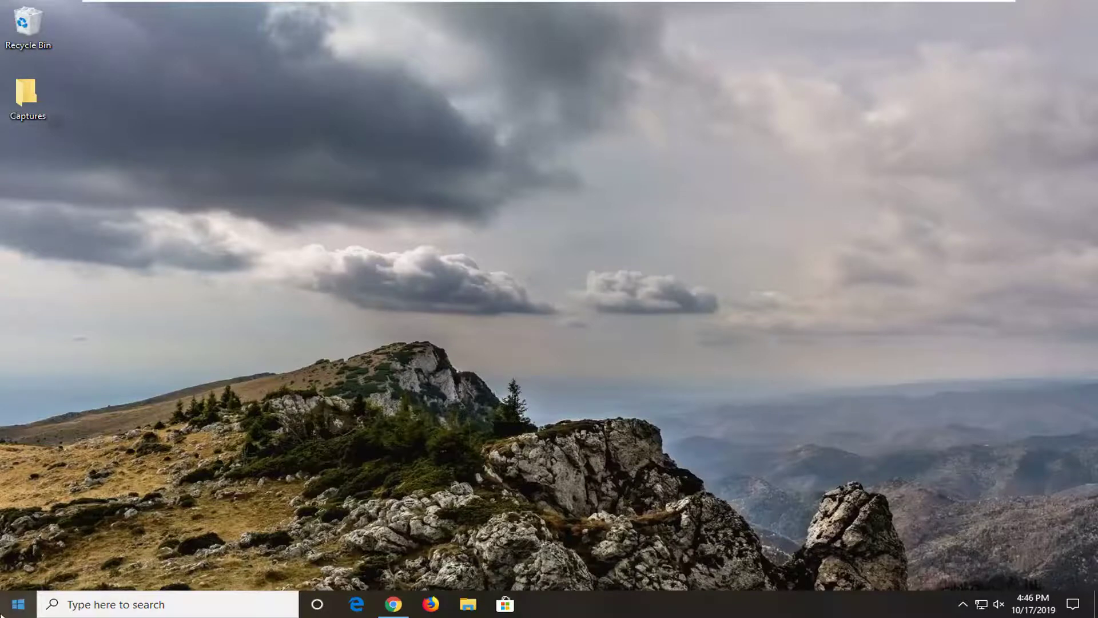
pyautogui.click(2, 611)
pyautogui.write('calc')
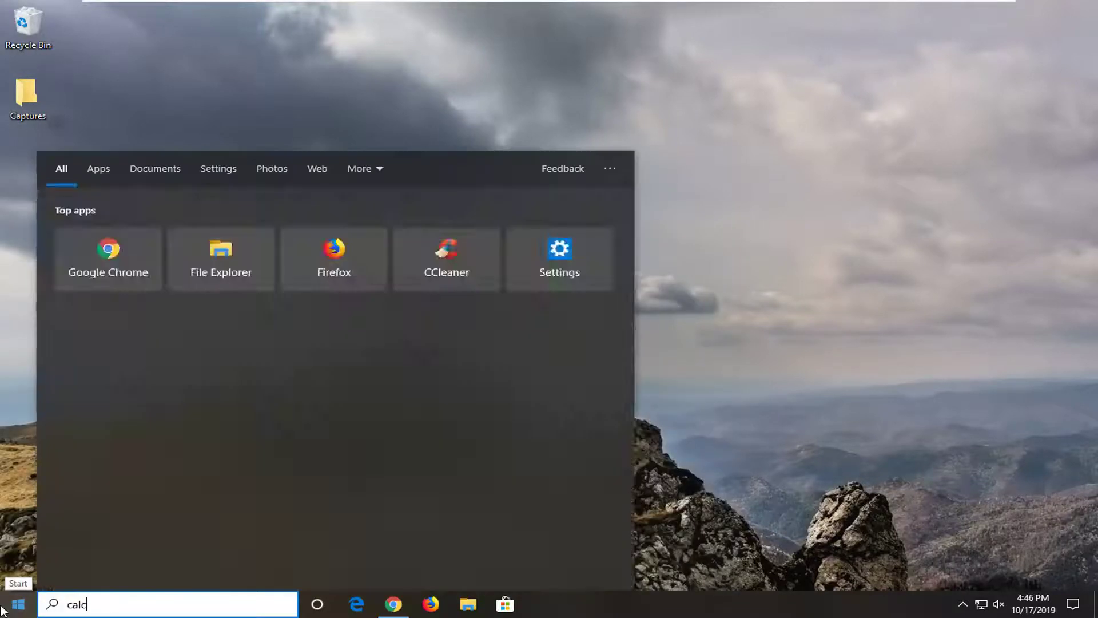
pyautogui.press('Escape')
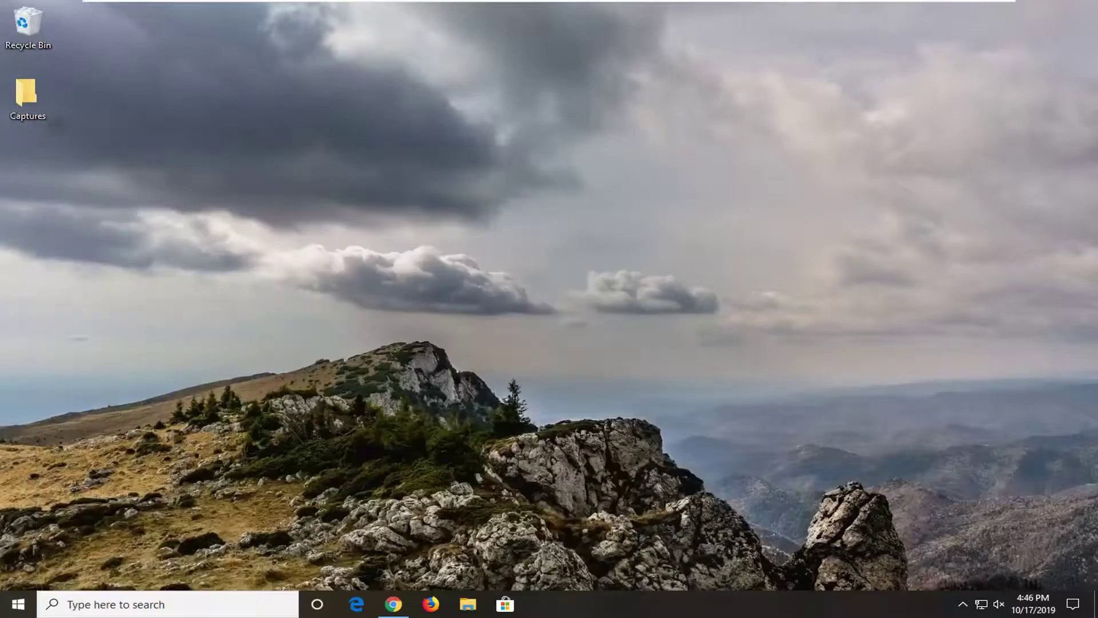